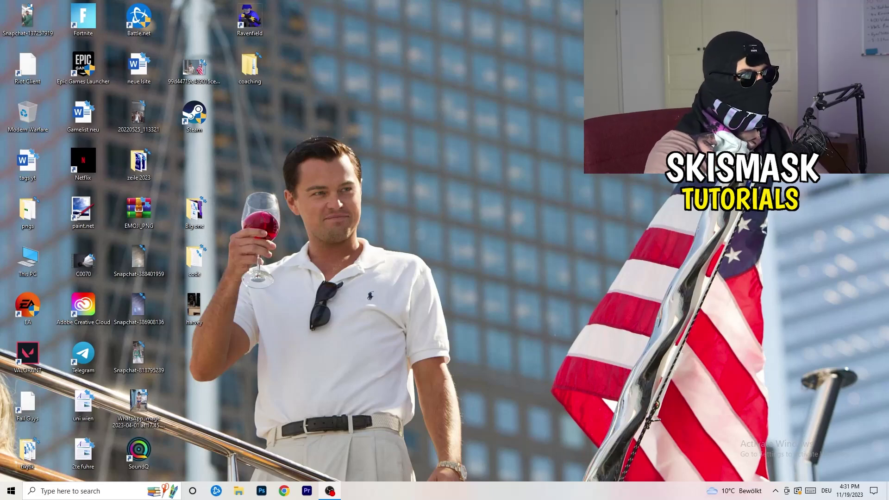
# Step: Launch NVIDIA Control Panel from the desktop right-click menu
pyautogui.rightClick(477, 165)
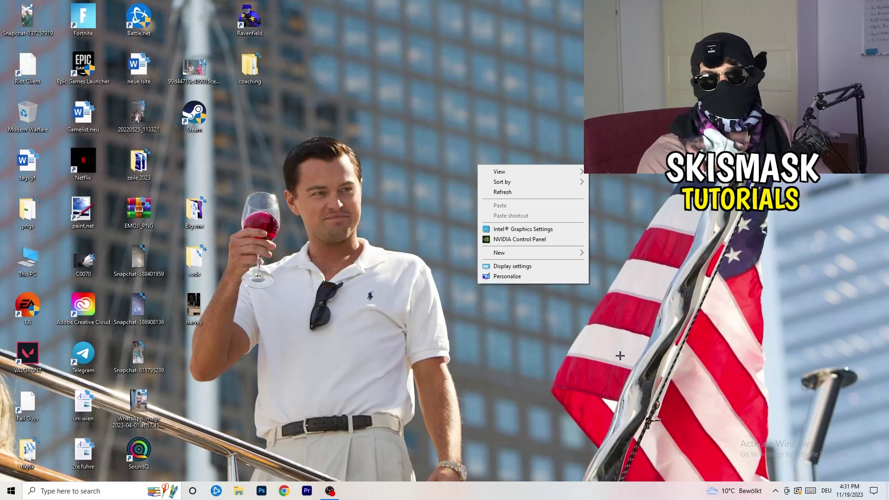
pyautogui.click(520, 239)
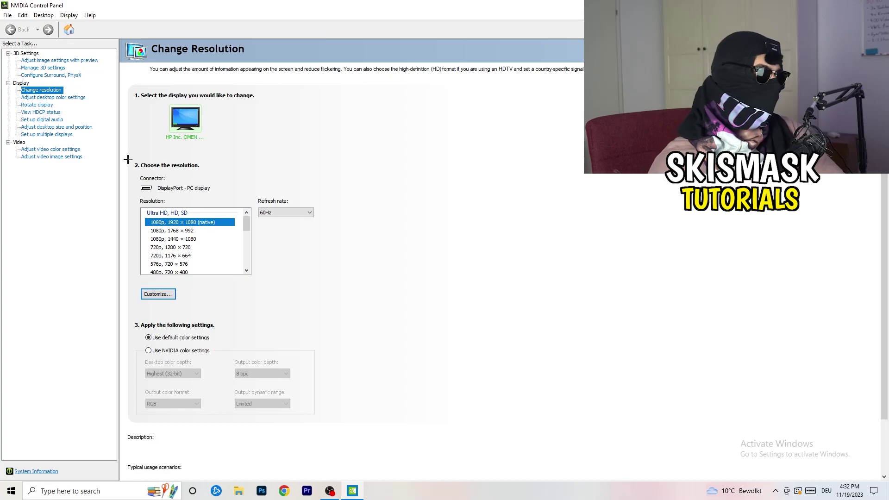
# Step: Start a new custom resolution and enter 1440 horizontal by 1040 vertical pixels
pyautogui.click(162, 294)
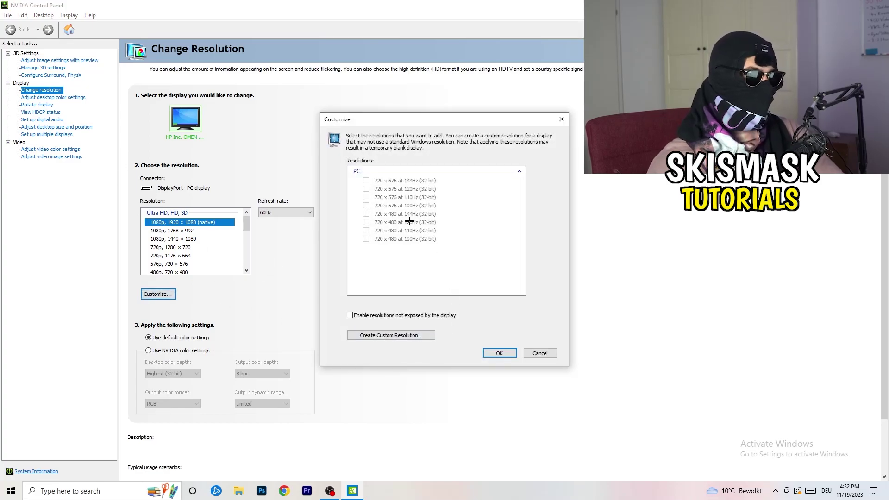
pyautogui.click(407, 334)
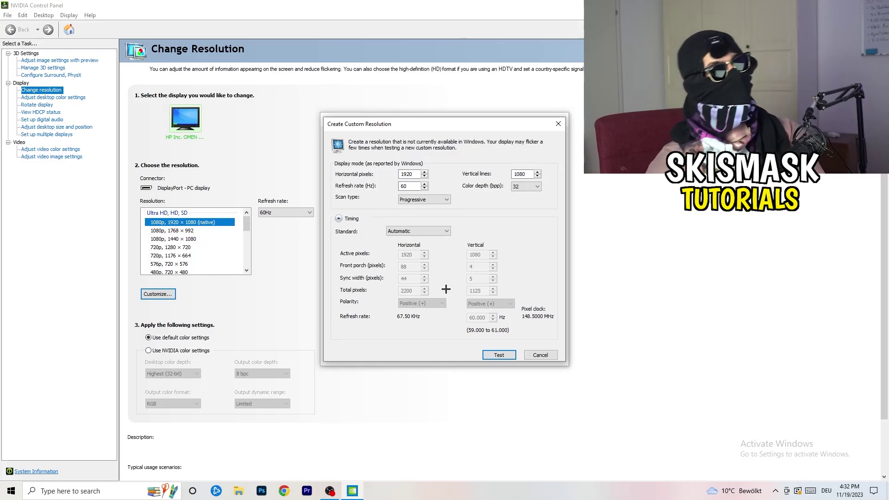
pyautogui.click(415, 175)
pyautogui.moveTo(415, 175); pyautogui.dragTo(387, 172)
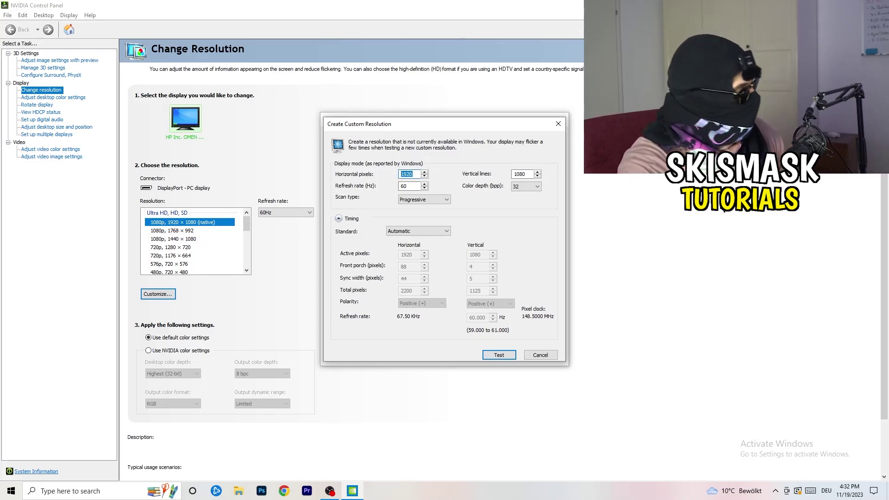
pyautogui.write('114')
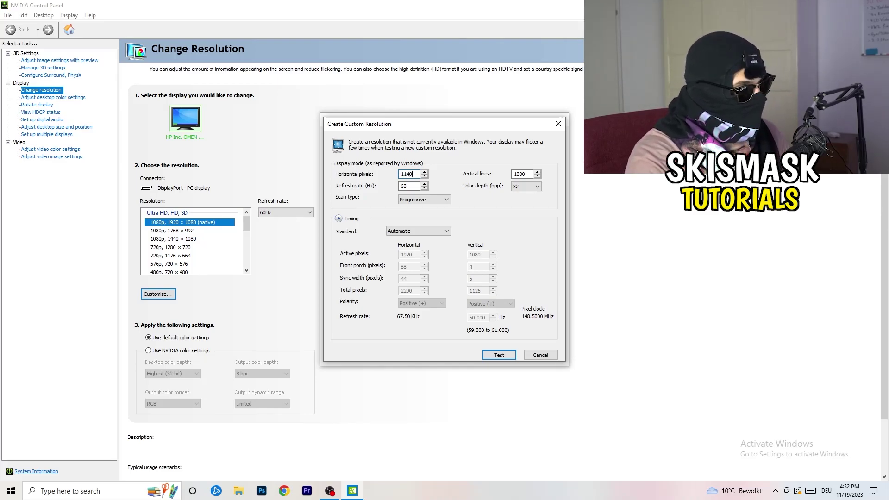
pyautogui.write('0')
pyautogui.press('BackSpace')
pyautogui.press('BackSpace')
pyautogui.press('BackSpace')
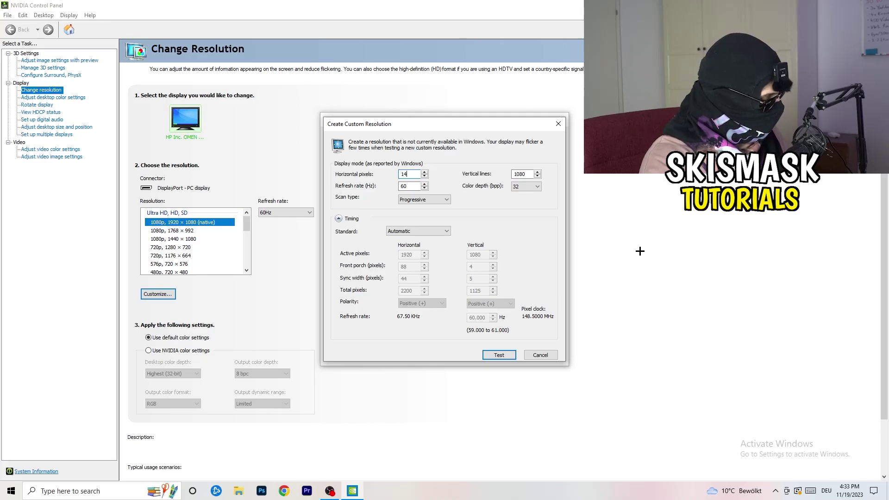
pyautogui.write('440')
pyautogui.doubleClick(521, 174)
pyautogui.write('10')
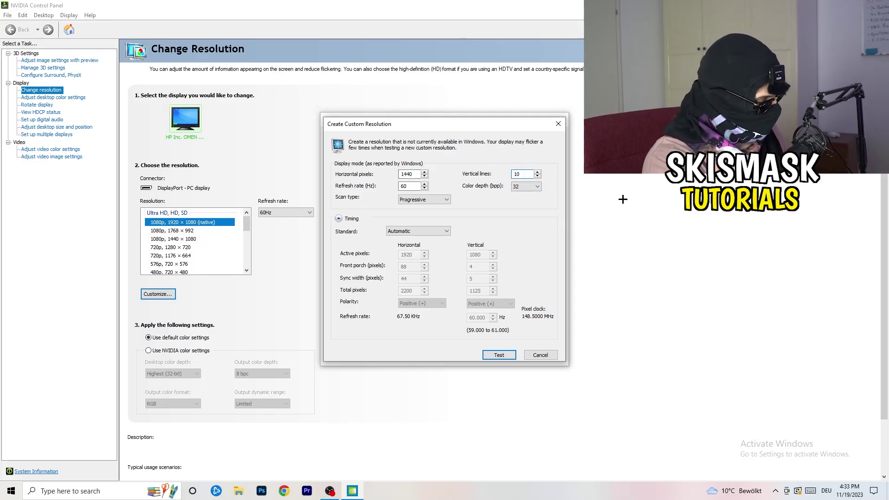
pyautogui.write('40')
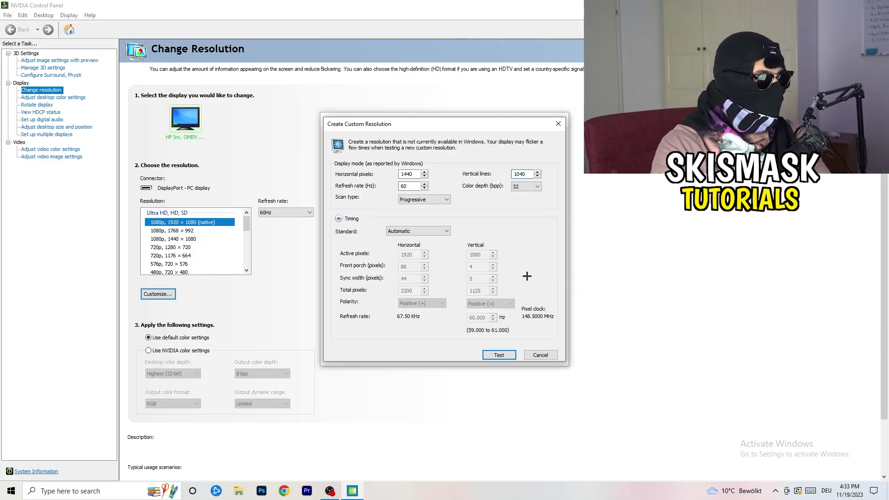
# Step: Keep progressive scan, set the timing standard to CVT reduced blank, and close both resolution windows
pyautogui.click(422, 200)
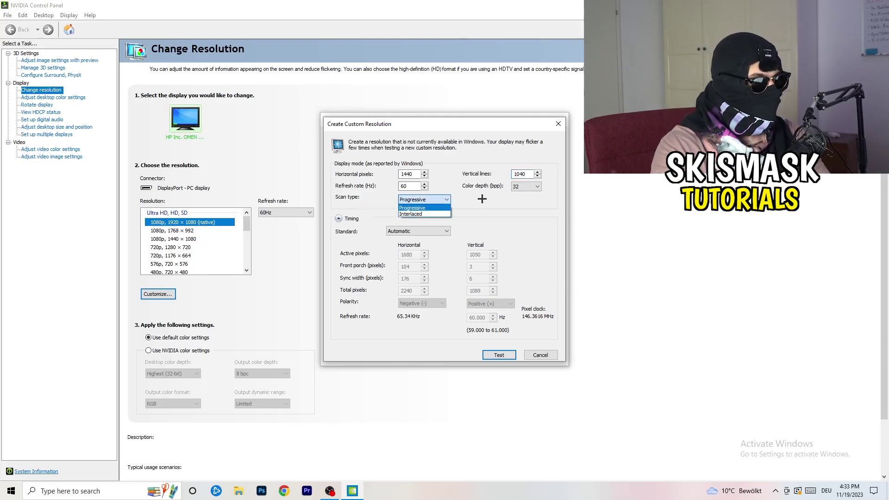
pyautogui.click(488, 227)
pyautogui.click(429, 232)
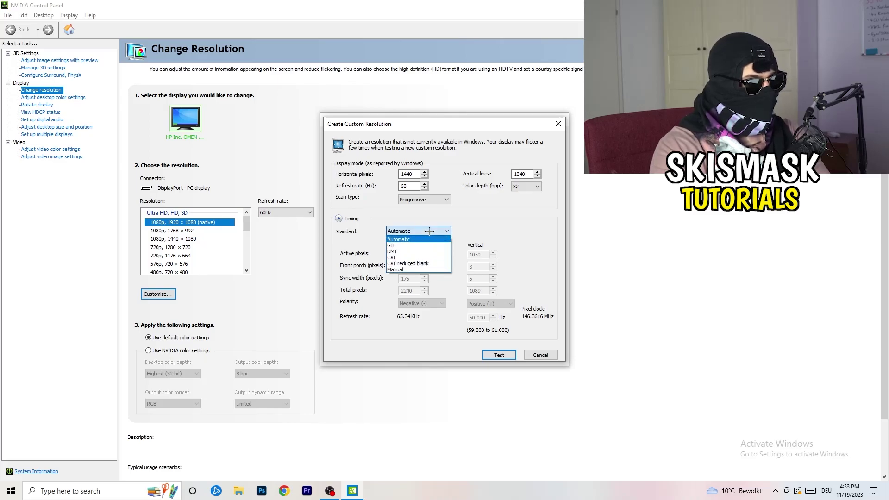
pyautogui.click(490, 237)
pyautogui.click(519, 230)
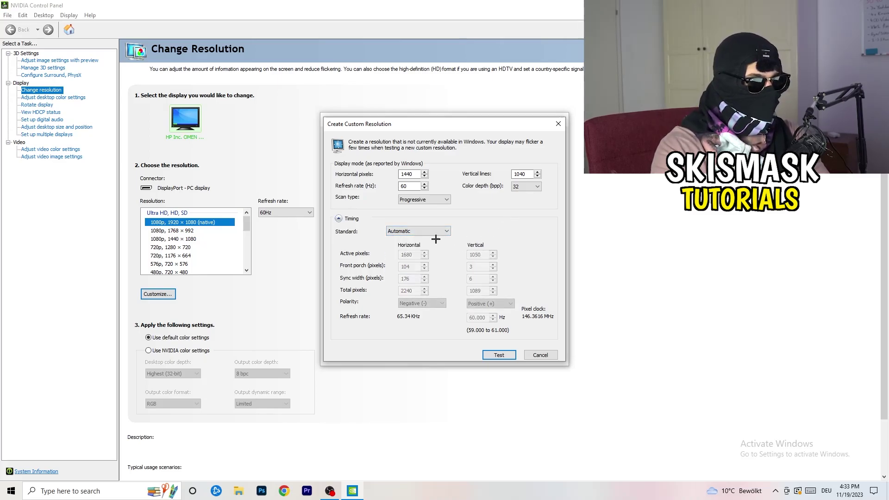
pyautogui.click(416, 231)
pyautogui.click(419, 253)
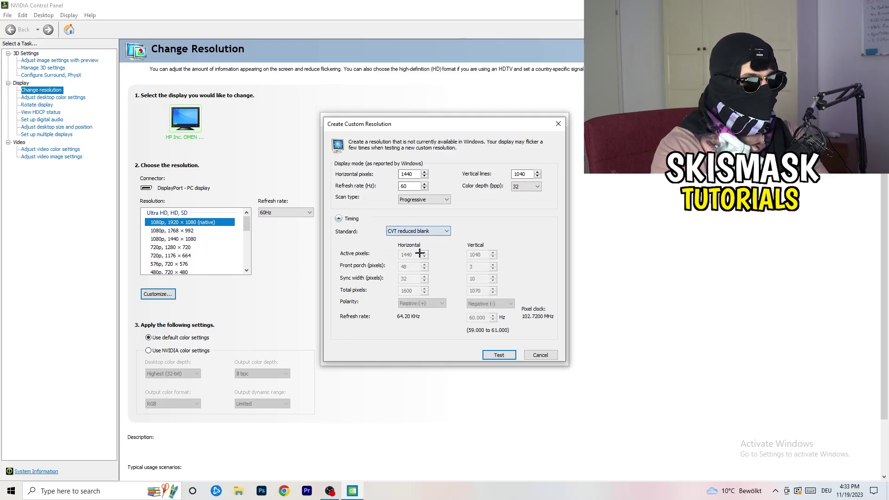
pyautogui.click(559, 123)
pyautogui.click(561, 116)
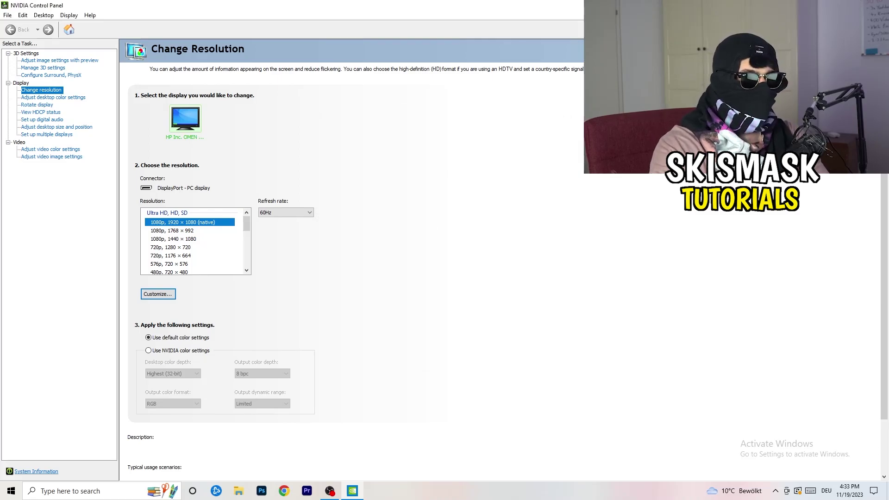
# Step: Close NVIDIA Control Panel and open the System Display page in Windows Settings
pyautogui.hotkey('alt', 'F4')
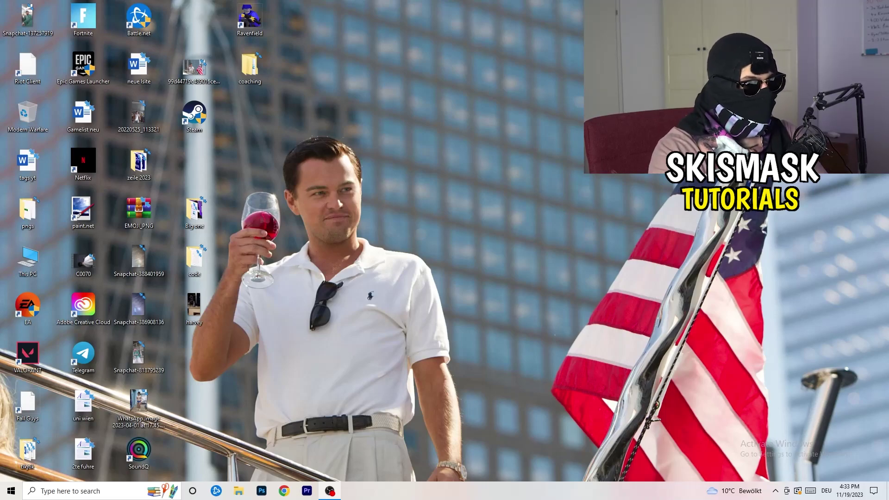
pyautogui.click(11, 491)
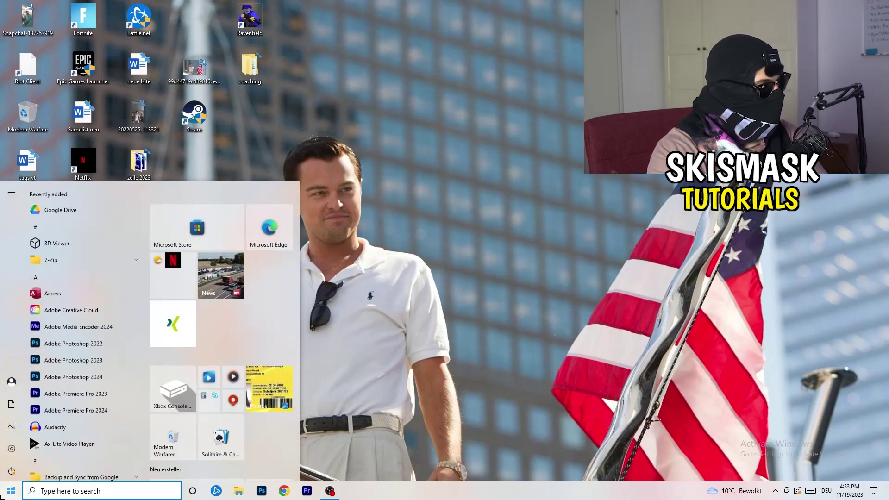
pyautogui.click(12, 448)
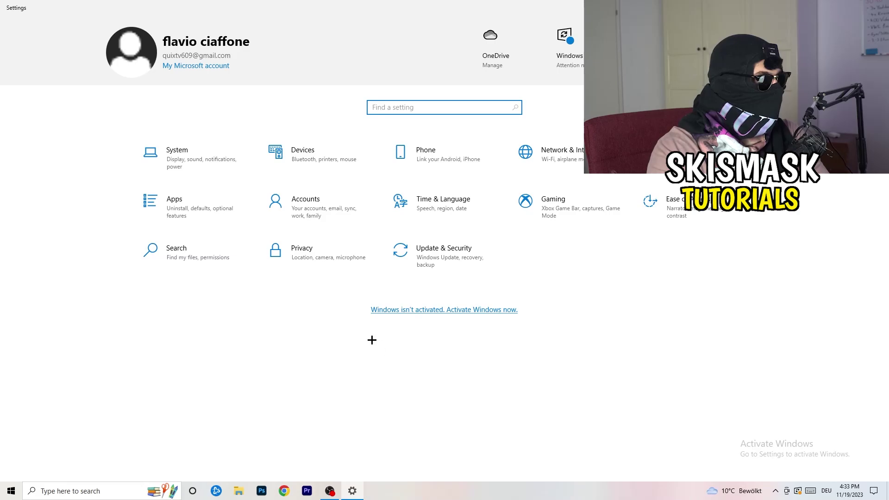
pyautogui.click(196, 168)
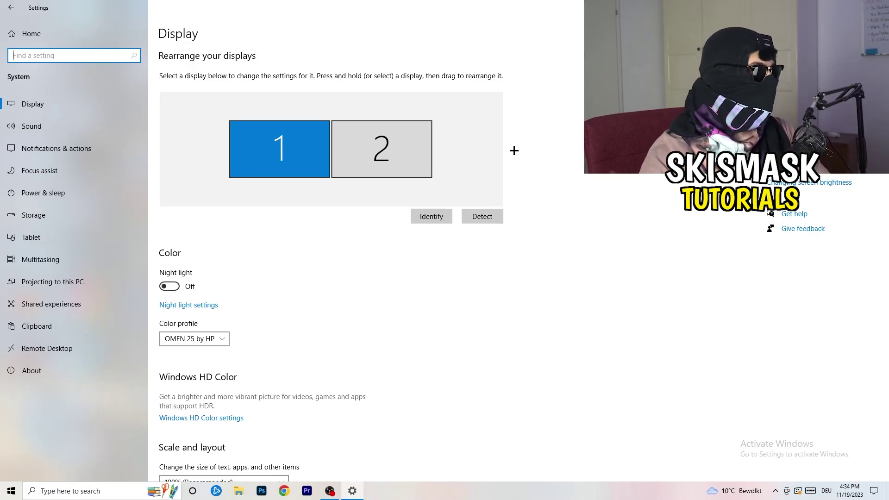
pyautogui.scroll(-4, 296, 227)
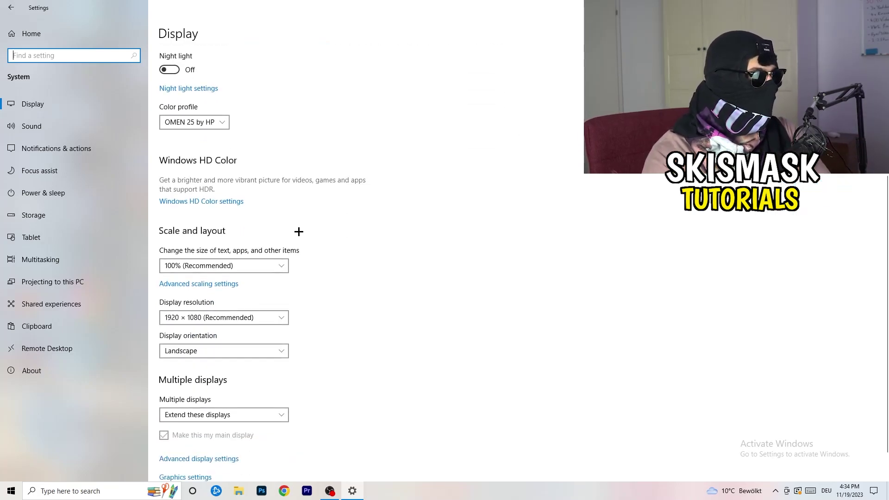
pyautogui.click(236, 121)
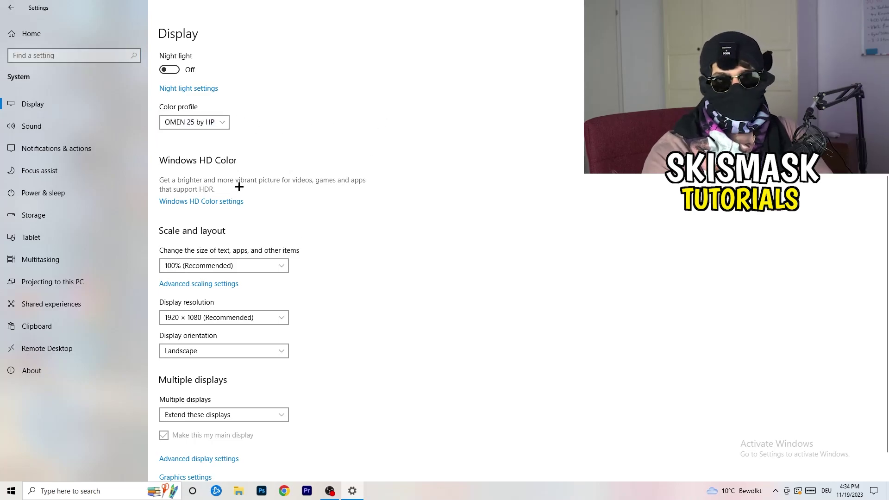
pyautogui.scroll(-1, 226, 193)
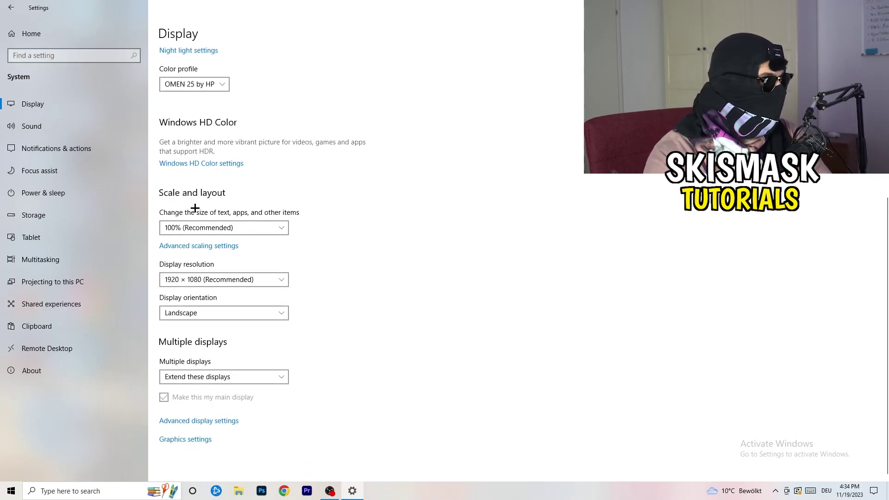
pyautogui.click(273, 227)
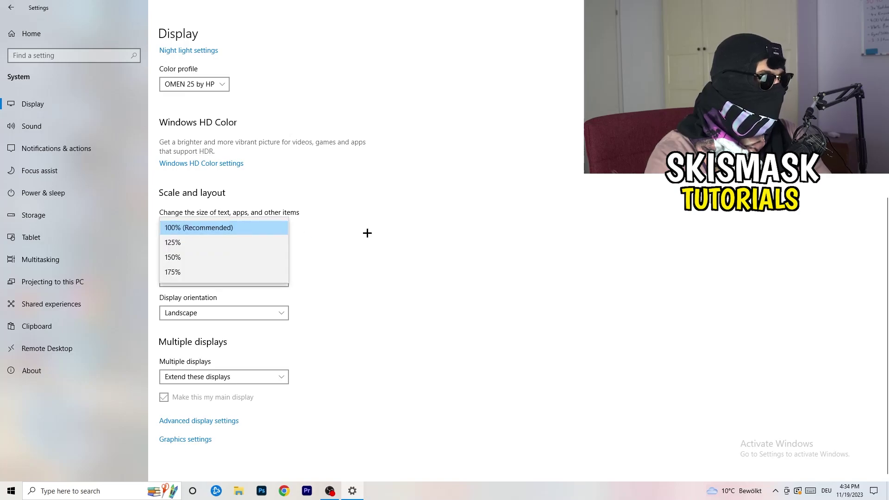
pyautogui.click(433, 217)
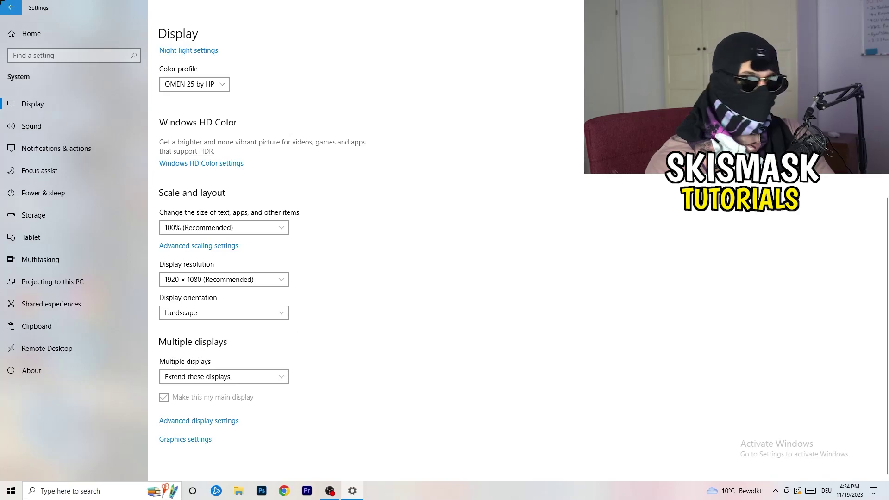
# Step: Return to the Settings home and open the Xbox Game Bar page, leaving it Off
pyautogui.hotkey('alt', 'Left')
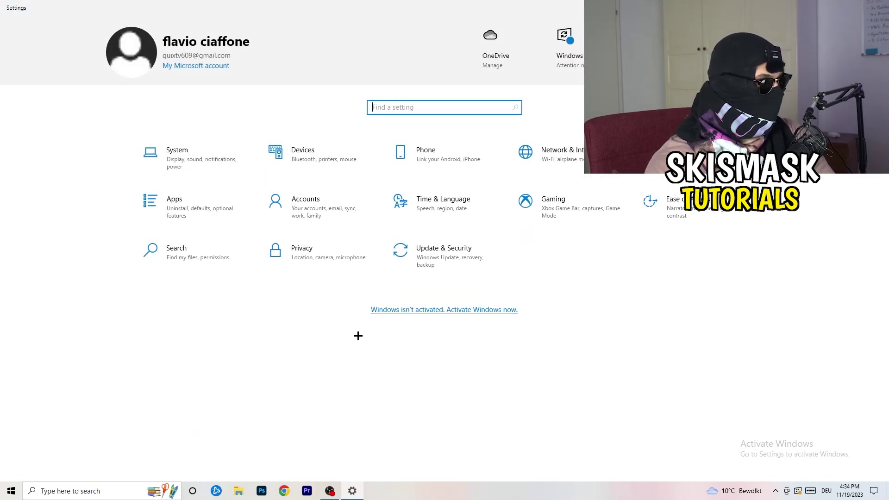
pyautogui.click(593, 217)
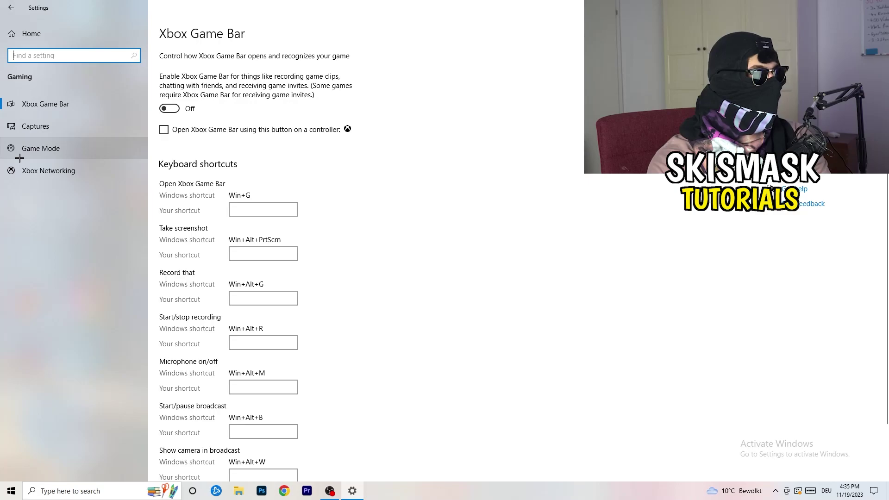
# Step: Check that Game Mode is On, then close Settings with Alt+F4
pyautogui.click(81, 147)
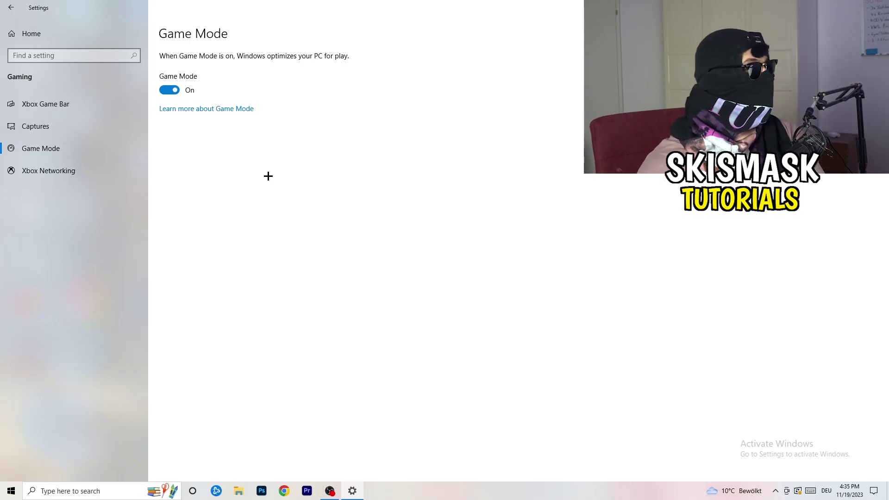
pyautogui.hotkey('alt', 'F4')
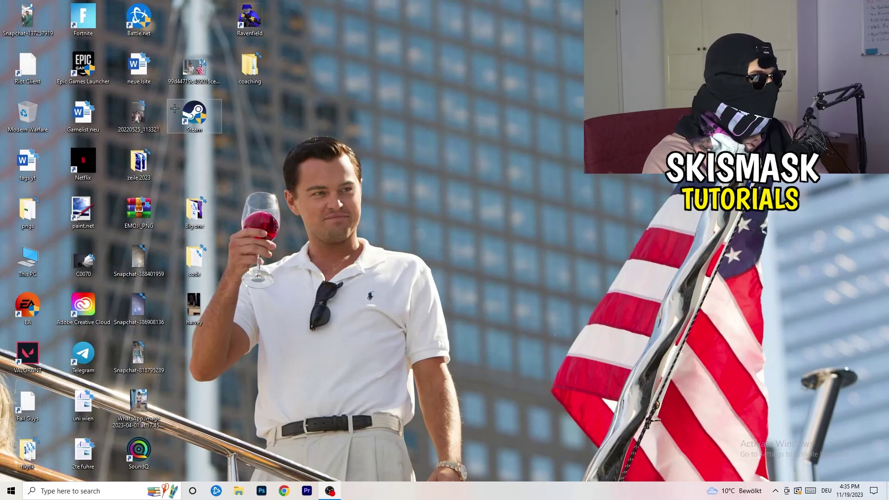
# Step: Set the Steam shortcut to Windows 8 compatibility mode with run as administrator, and save
pyautogui.moveTo(194, 118); pyautogui.dragTo(471, 189)
pyautogui.rightClick(475, 161)
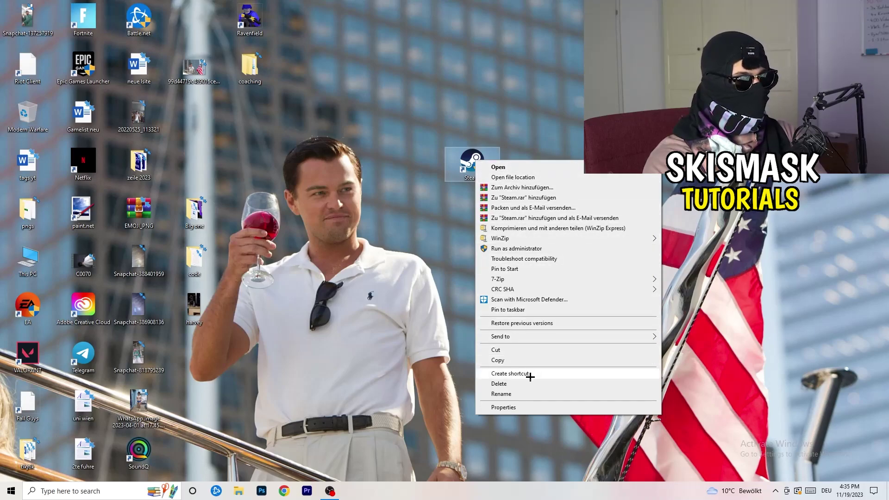
pyautogui.click(535, 407)
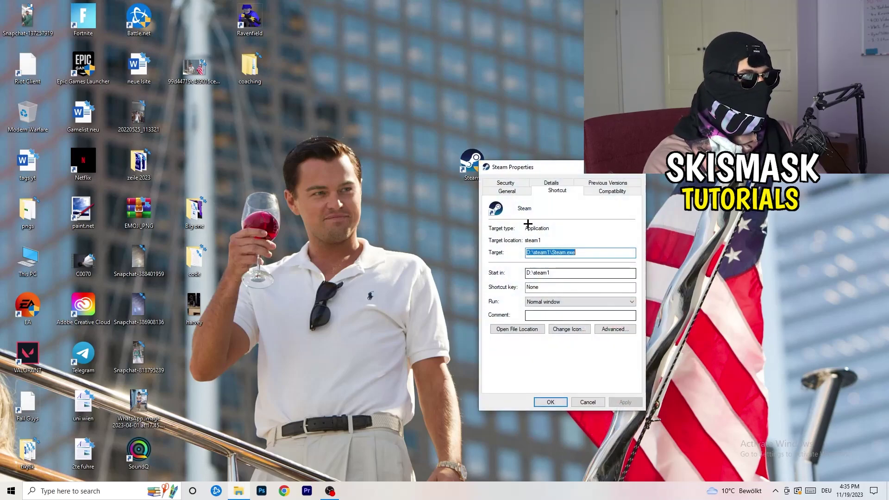
pyautogui.moveTo(511, 163); pyautogui.dragTo(384, 88)
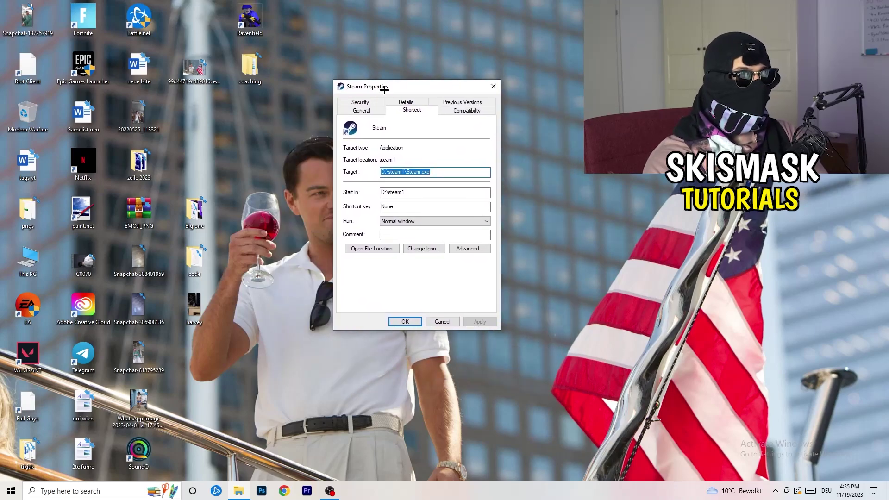
pyautogui.click(469, 111)
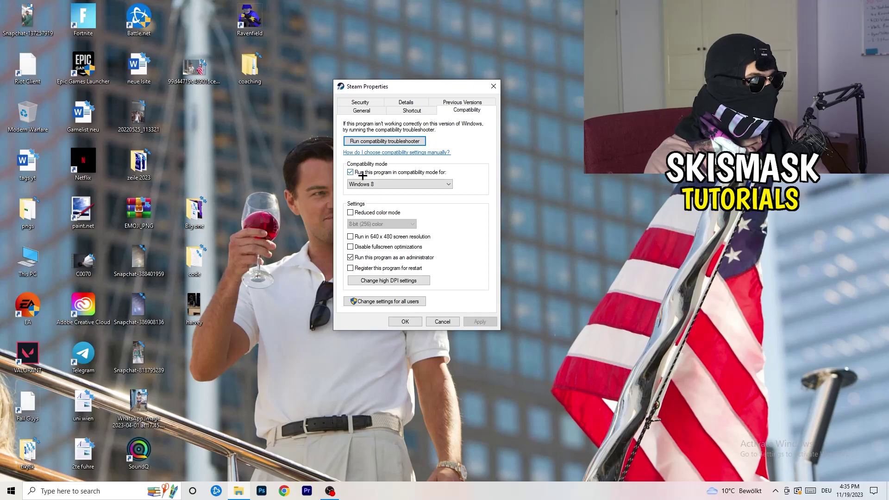
pyautogui.click(420, 183)
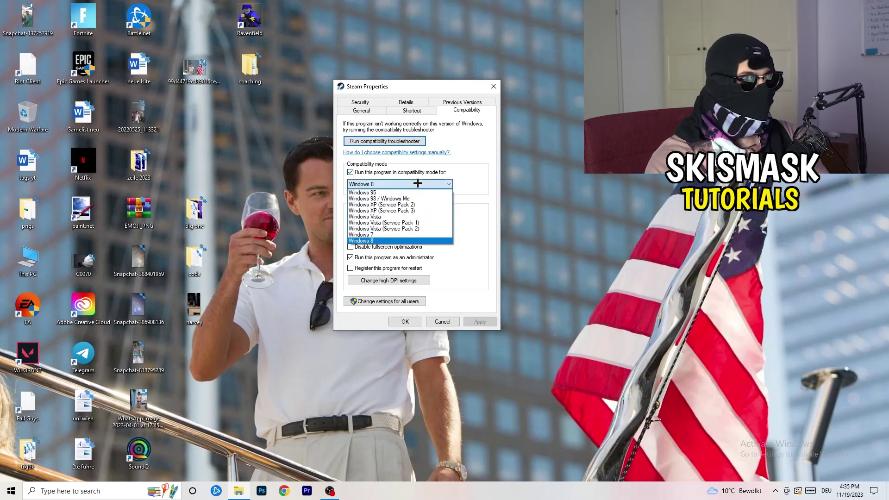
pyautogui.click(494, 176)
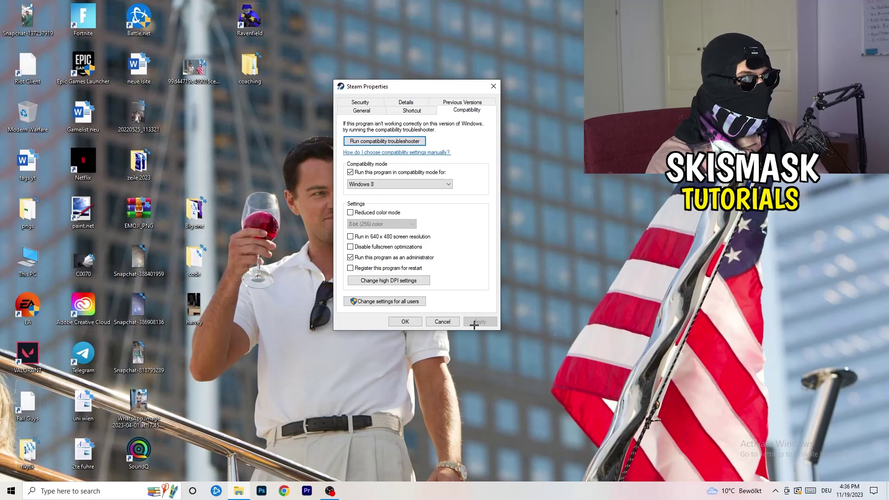
pyautogui.click(405, 321)
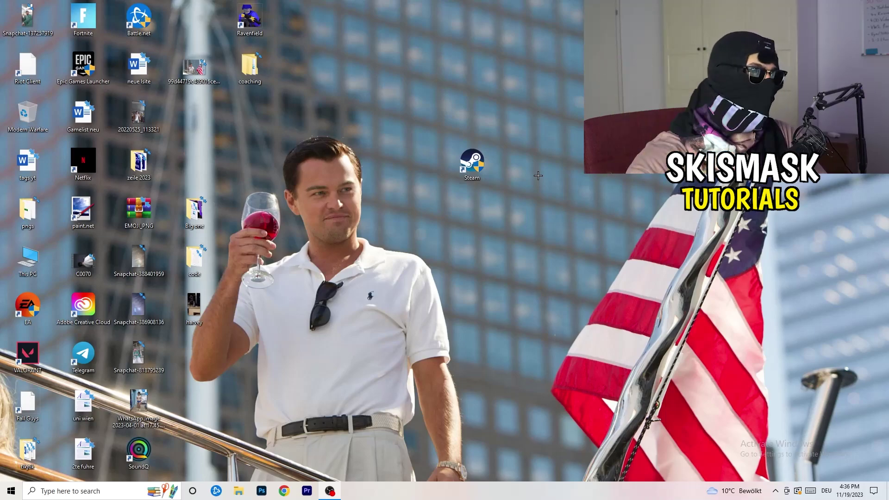
# Step: Verify Steam's saved compatibility settings, then return its shortcut to the desktop icon grid
pyautogui.moveTo(484, 173); pyautogui.dragTo(428, 173)
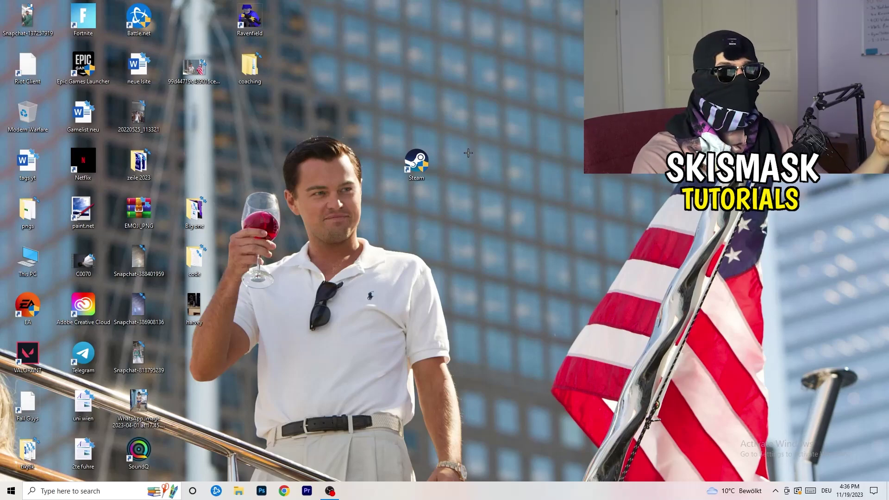
pyautogui.moveTo(426, 163); pyautogui.dragTo(321, 158)
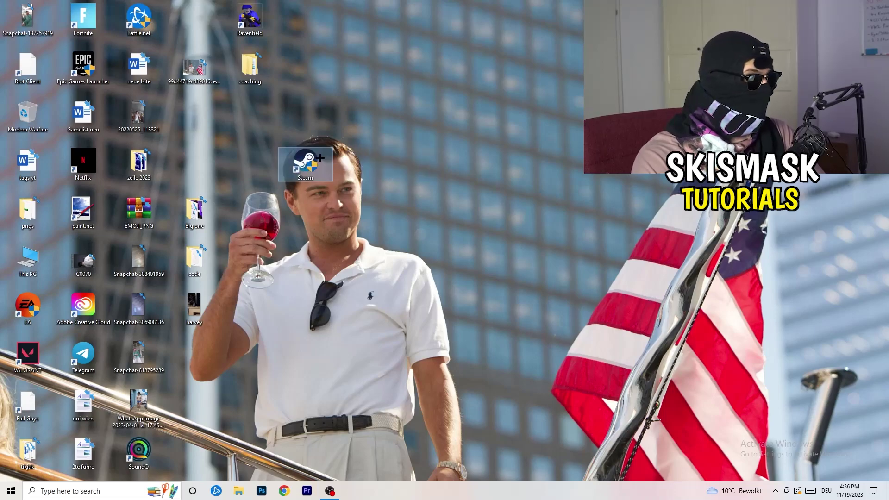
pyautogui.rightClick(306, 160)
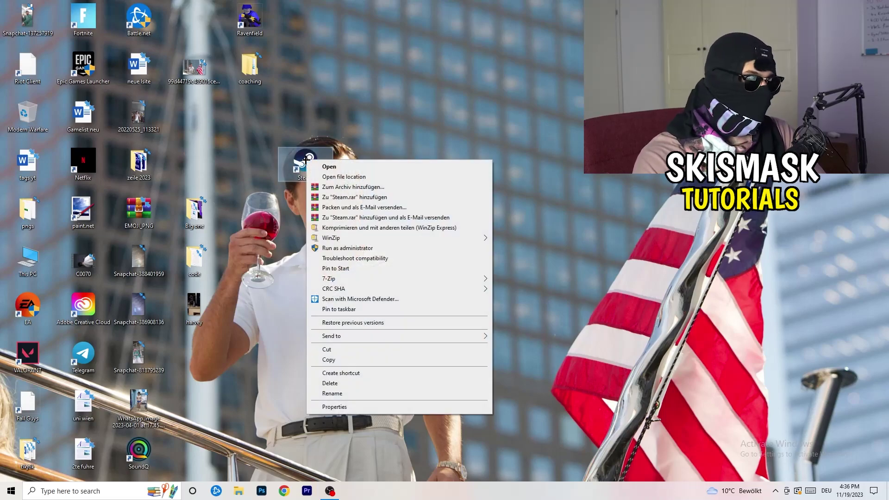
pyautogui.click(334, 406)
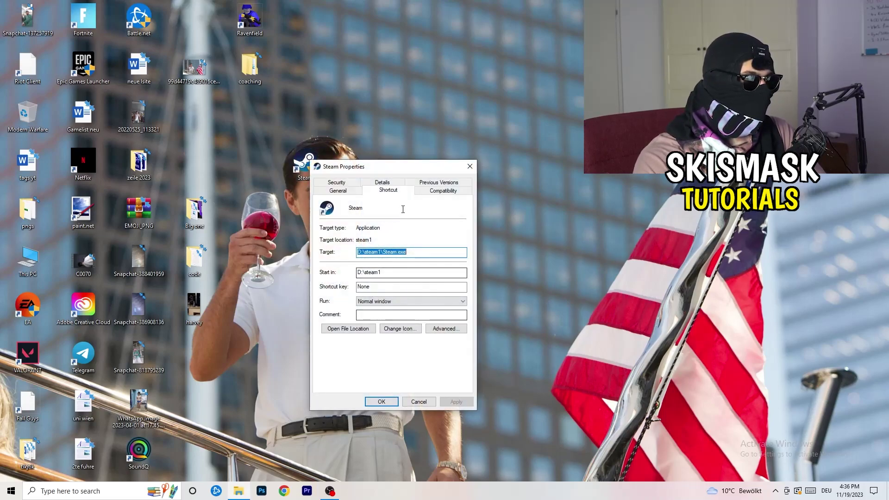
pyautogui.click(439, 188)
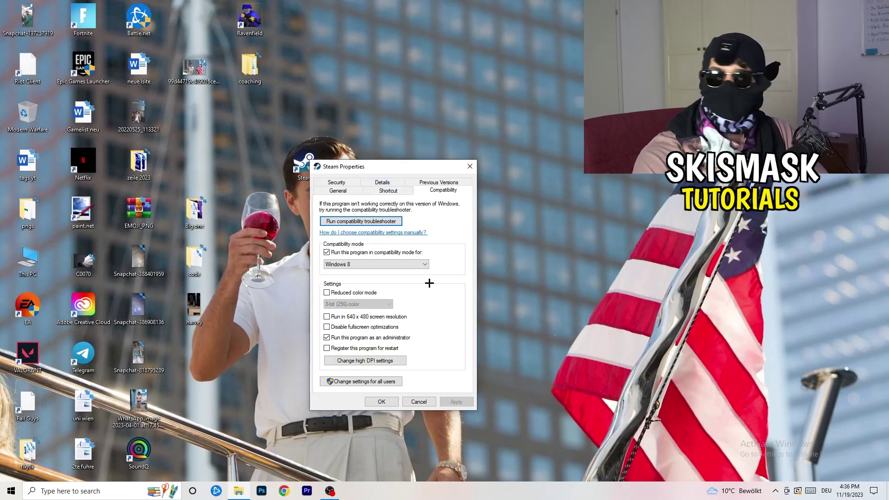
pyautogui.click(470, 166)
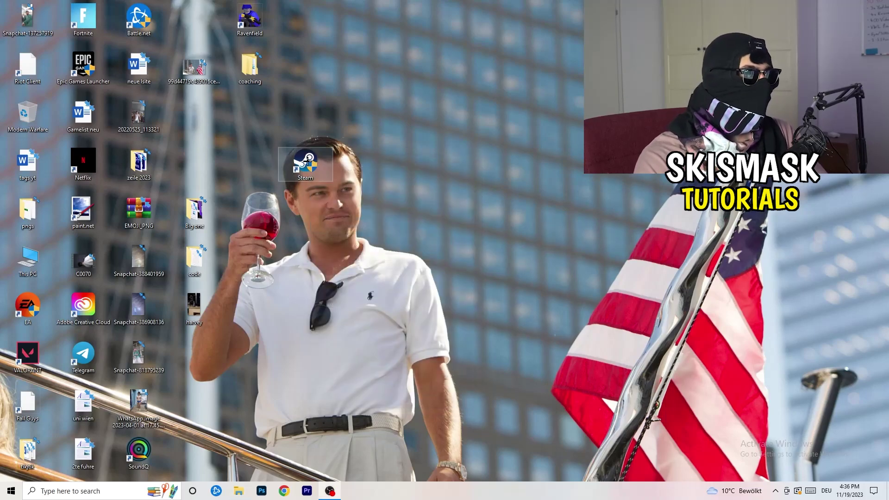
pyautogui.moveTo(305, 164); pyautogui.dragTo(194, 113)
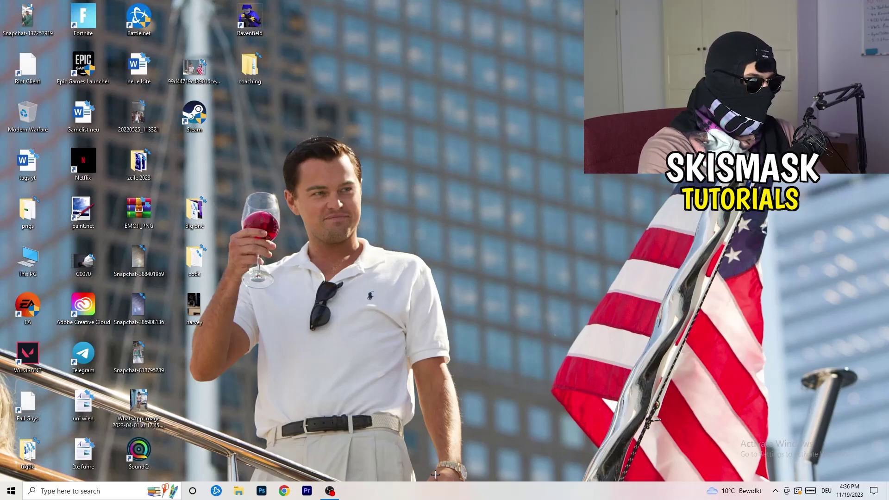
pyautogui.moveTo(439, 488); pyautogui.dragTo(509, 495)
pyautogui.rightClick(474, 492)
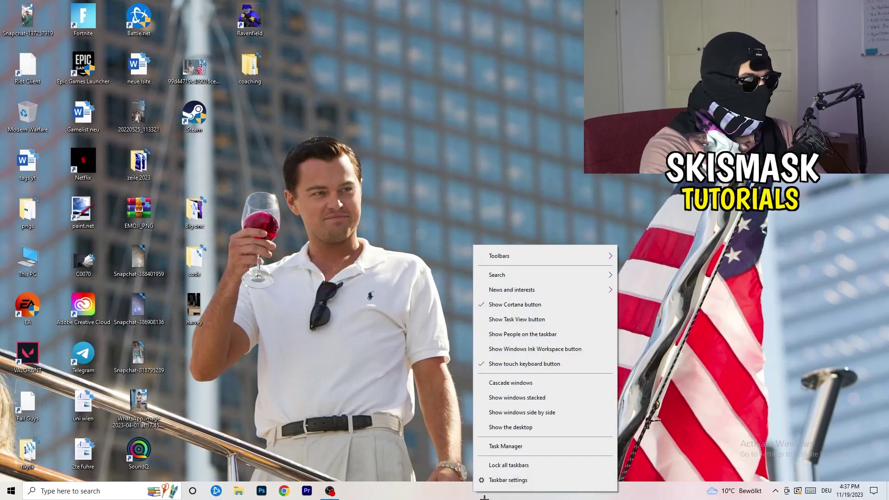
pyautogui.click(512, 447)
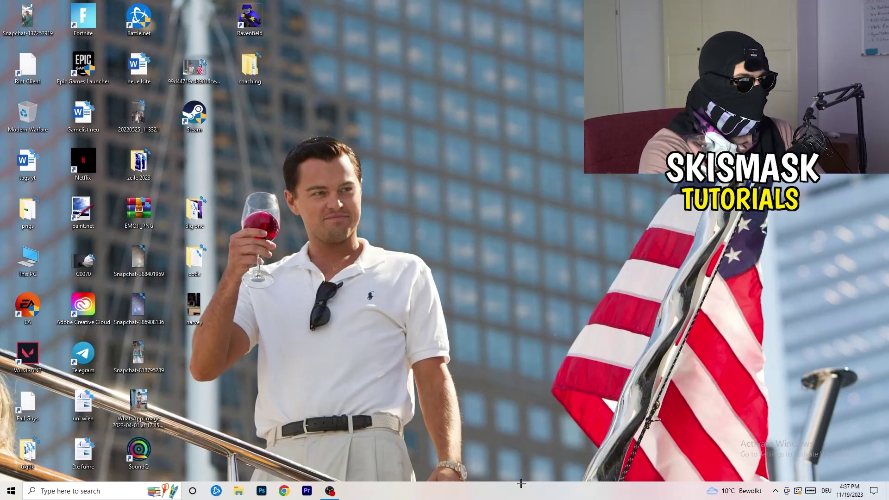
pyautogui.click(508, 18)
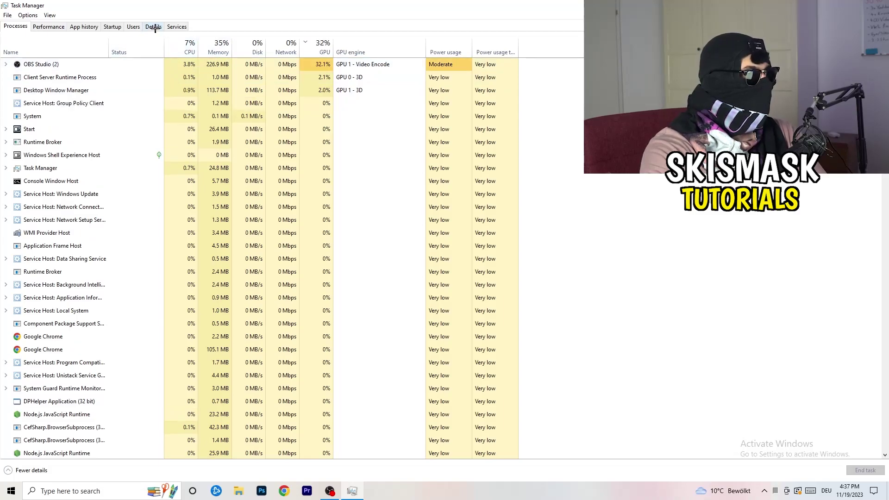
pyautogui.click(154, 26)
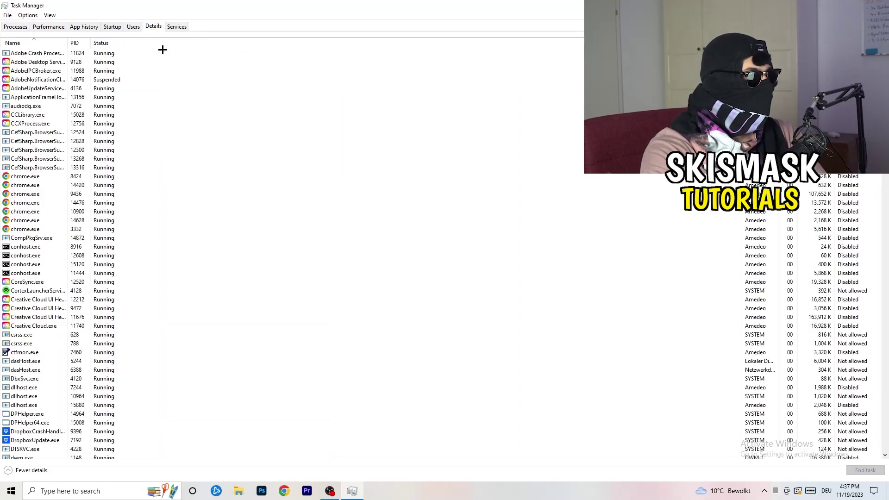
pyautogui.rightClick(26, 309)
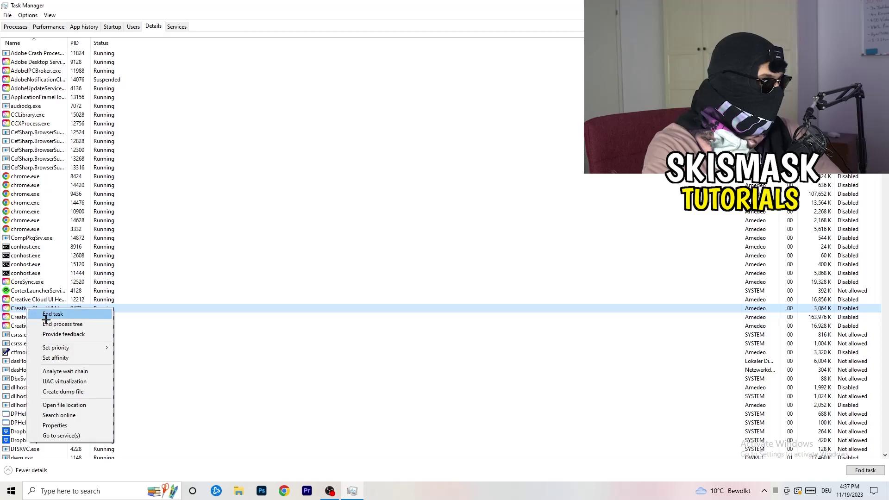
pyautogui.moveTo(108, 346)
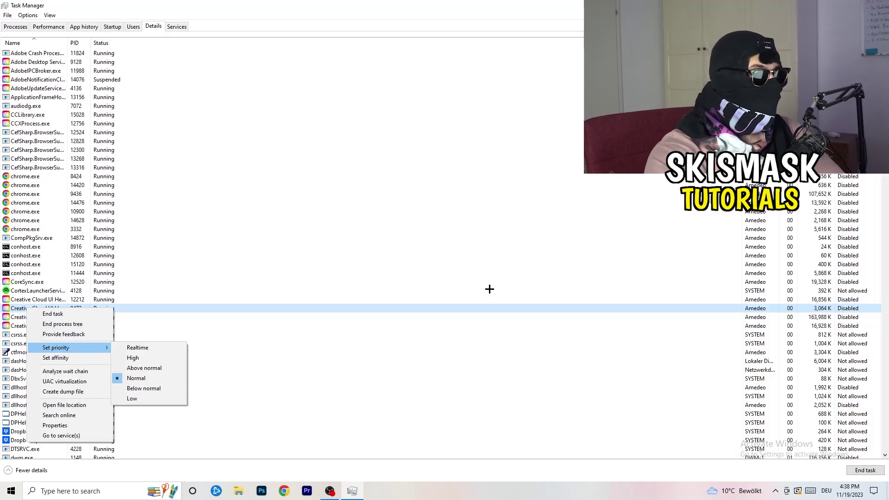
pyautogui.press('Escape')
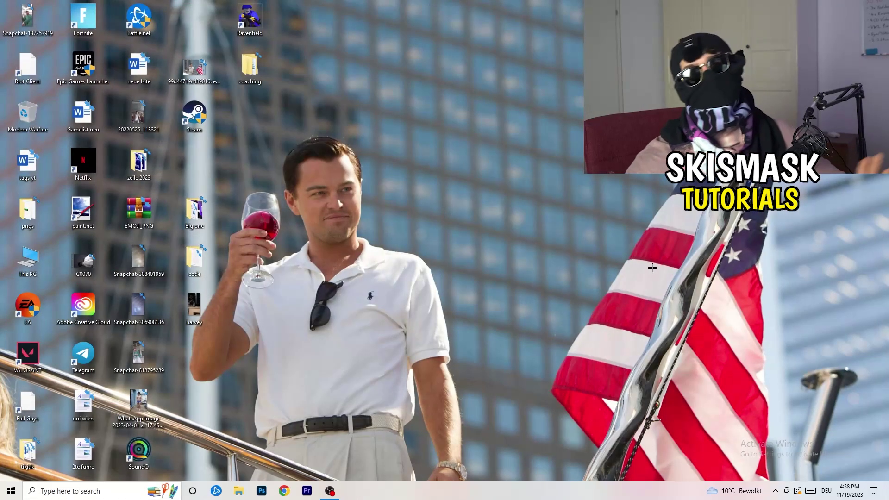